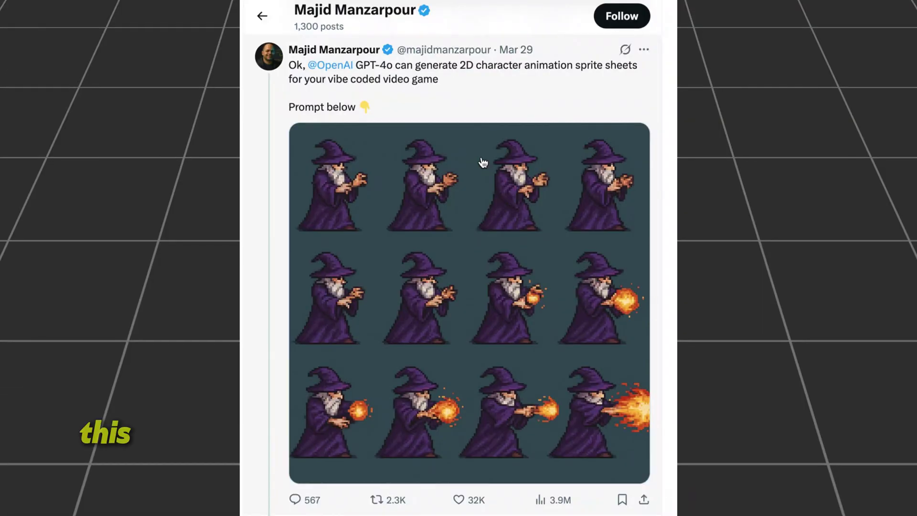
Switch ChatGPT to Create image and paste the 3x3 consecutive-frames grid prompt
scroll(483, 161, down, 10)
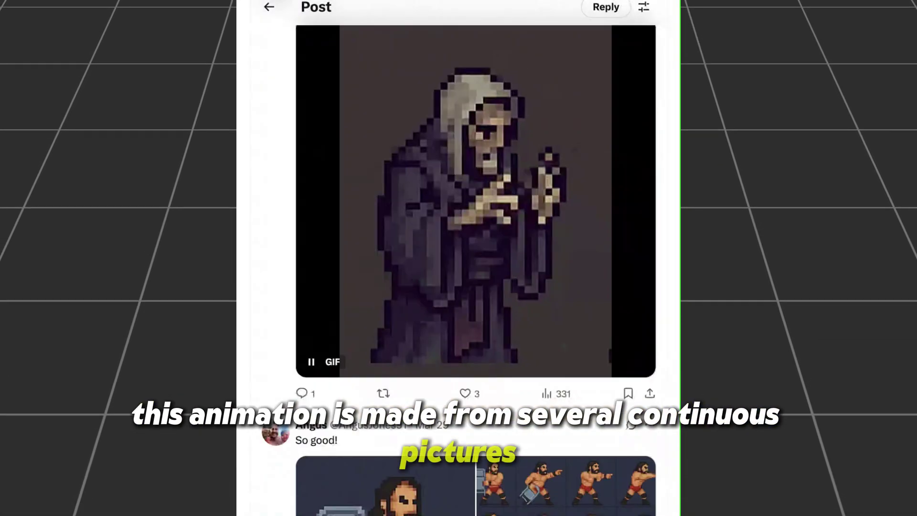
scroll(557, 239, up, 1)
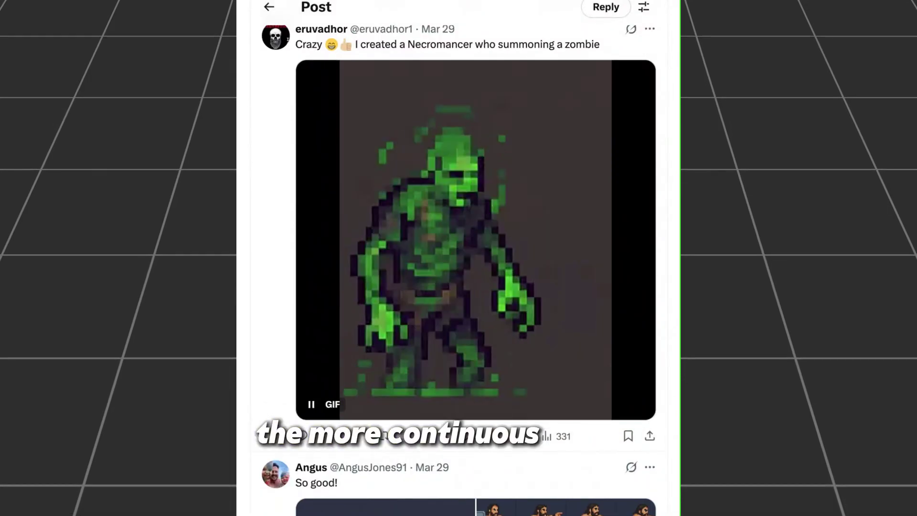
scroll(257, 348, down, 7)
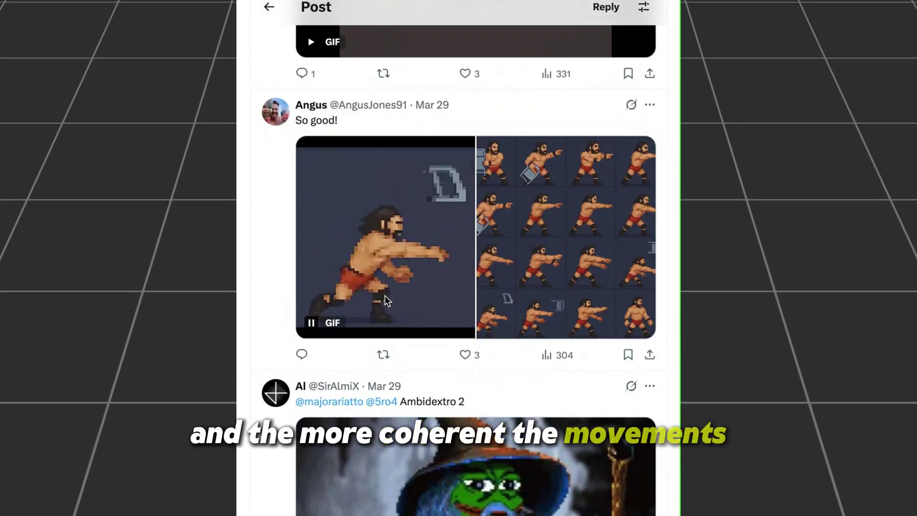
scroll(385, 295, down, 7)
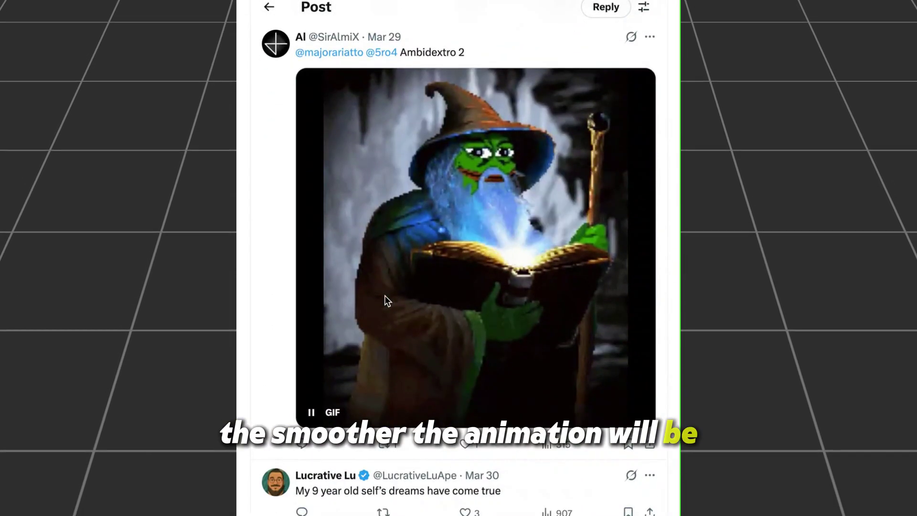
scroll(385, 295, down, 19)
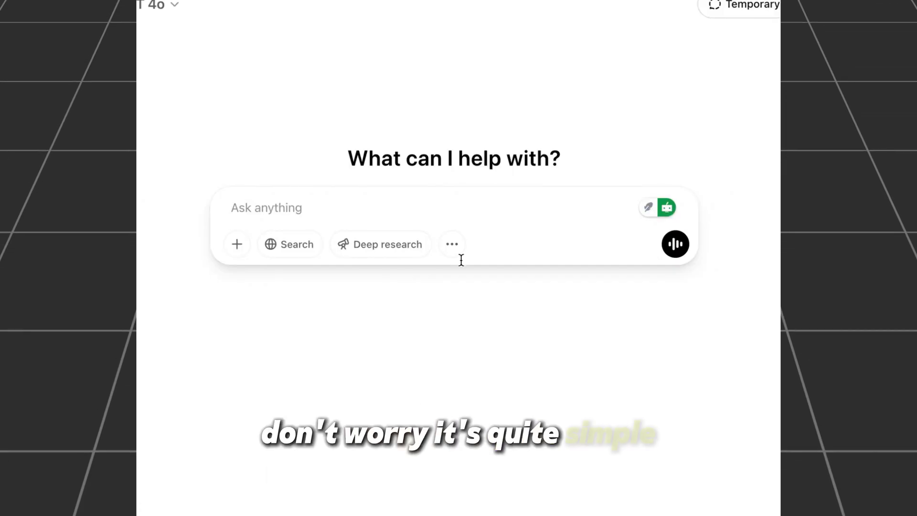
click(452, 245)
click(473, 299)
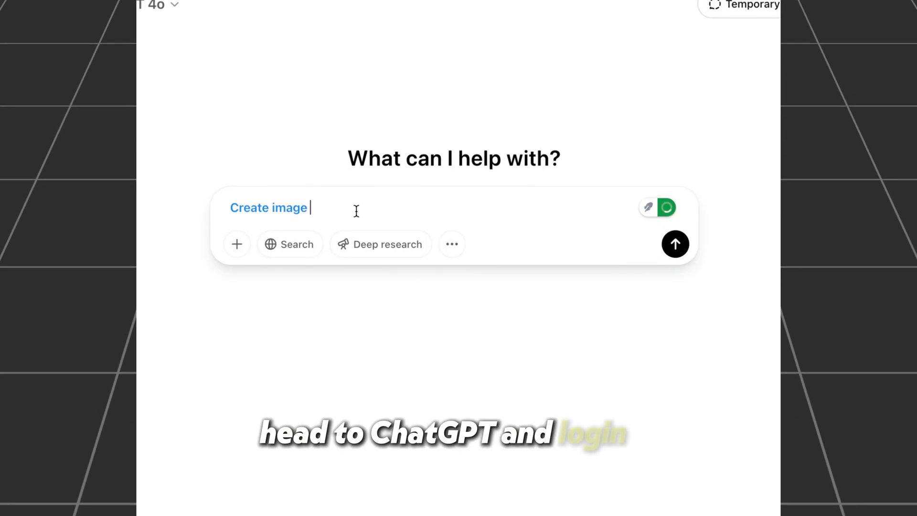
text(Generates a 3x3 grid of 9 consecutive frames, depicting a male actor crying, eating a hamburger and drinking water at a press conference, in the style of Ghibli art)
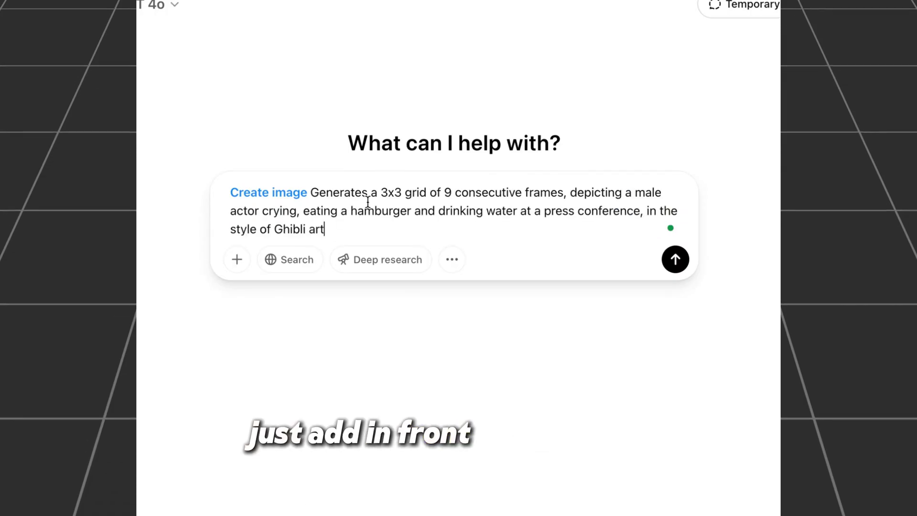
Check the nine-frame grid and scene wording, then submit the Ghibli crying-actor hamburger prompt
drag(311, 190, 328, 191)
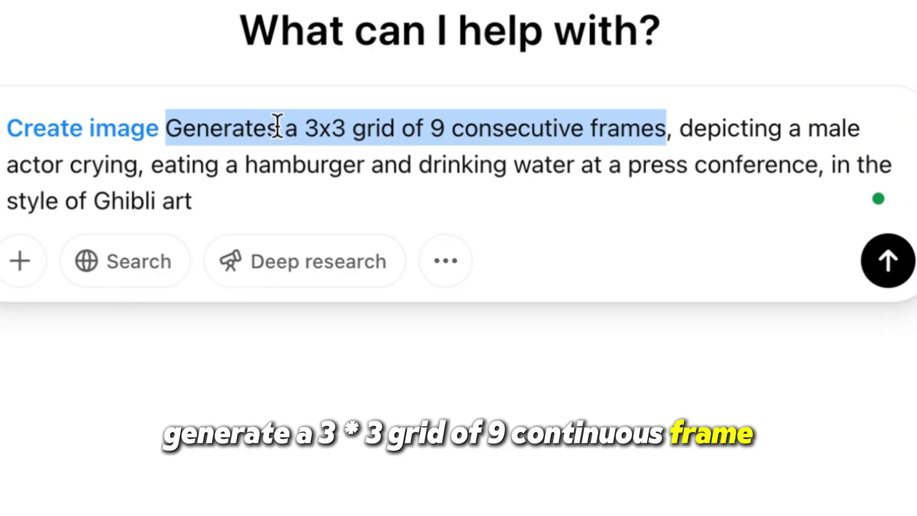
drag(686, 129, 703, 179)
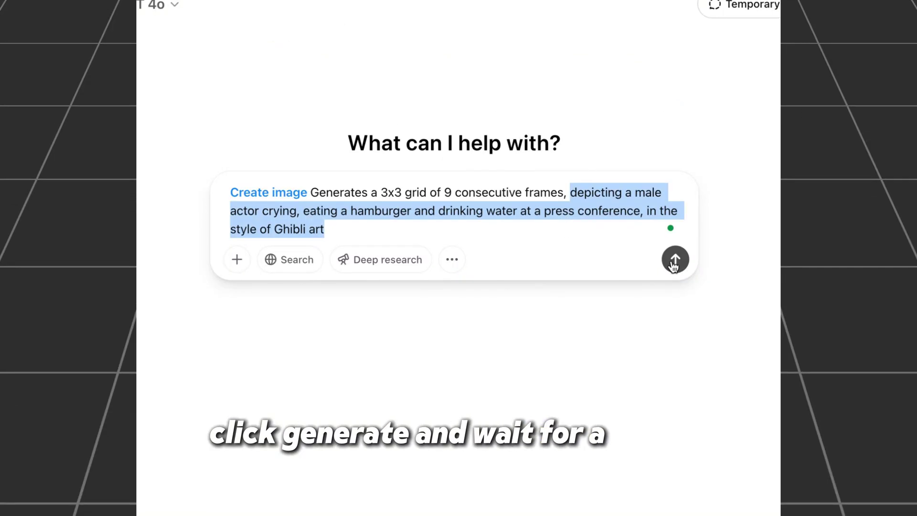
click(675, 260)
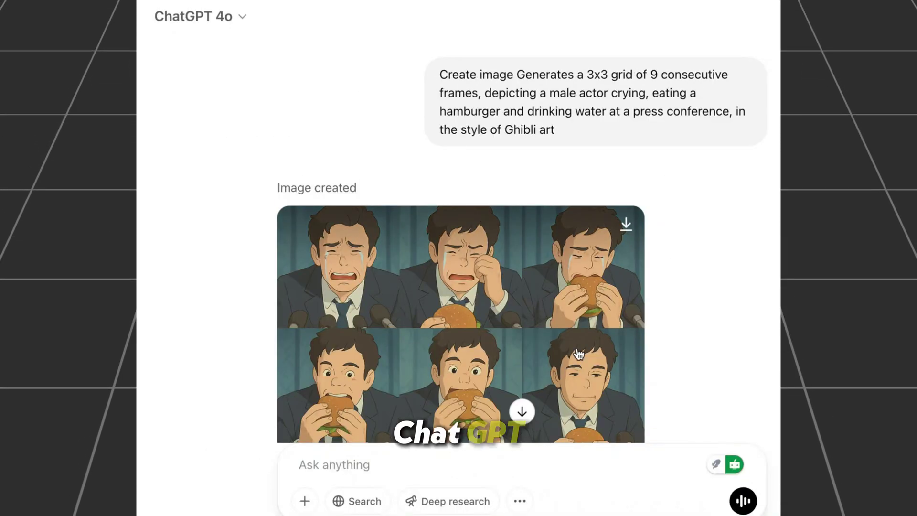
Add the girl dancing, wiggling her hips and moving her hands description after the grid phrase, then submit
scroll(596, 345, down, 3)
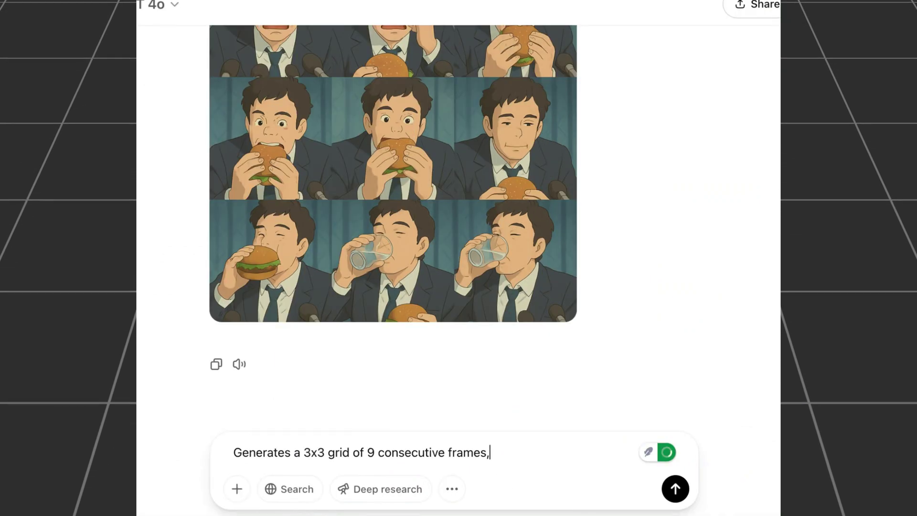
text(Describe the process of a girl dancing: facing the camera, she starts to wiggle her hips, twisting left and right, and moving her hands. Please make sure the keyframe transitions are smooth and continuous, and include as many frames as possible to achieve high smoothness and details of the animation. The character should remain centered in each frame, all frames should be equal in size, and perfectly arranged in an nxn grid to form a single image.)
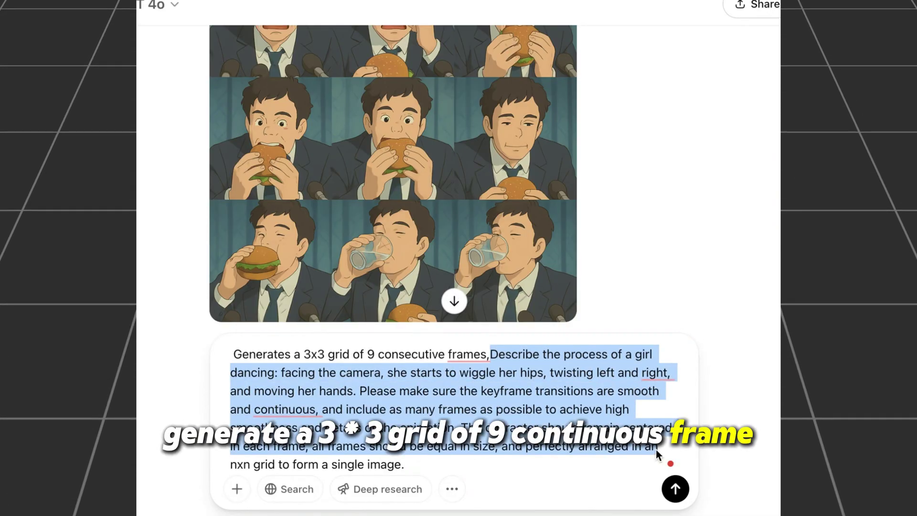
click(631, 468)
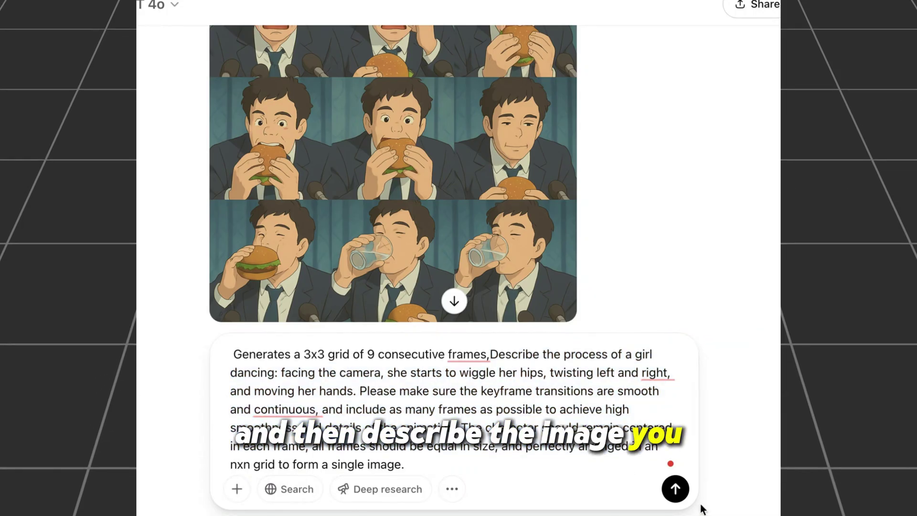
click(677, 490)
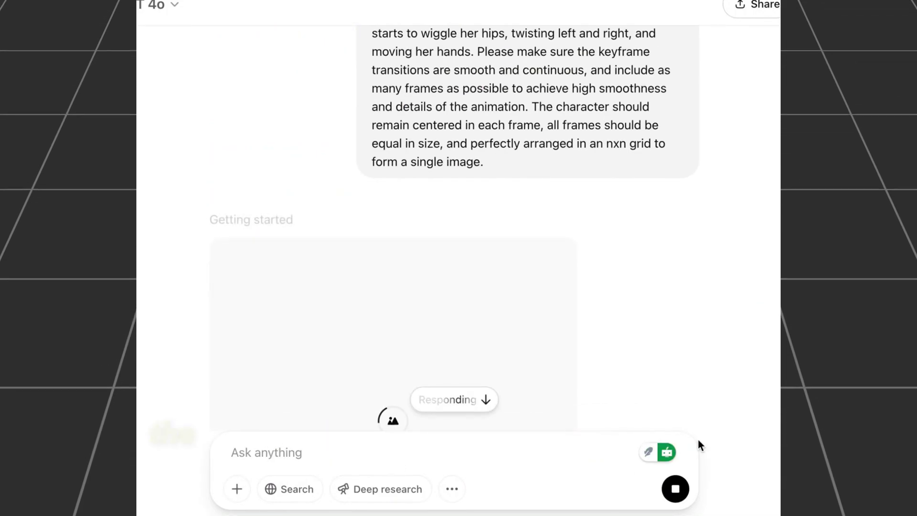
scroll(688, 348, down, 5)
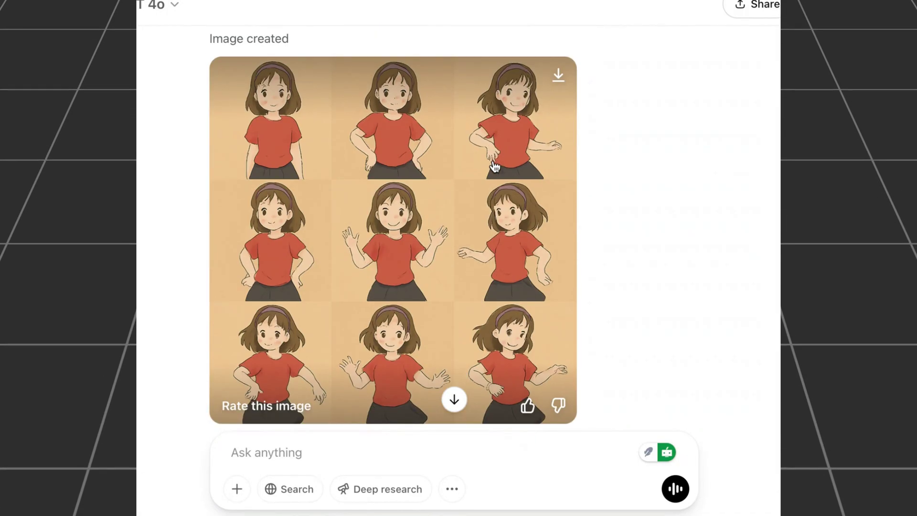
Download the generated girl grid image
click(558, 76)
scroll(583, 265, down, 3)
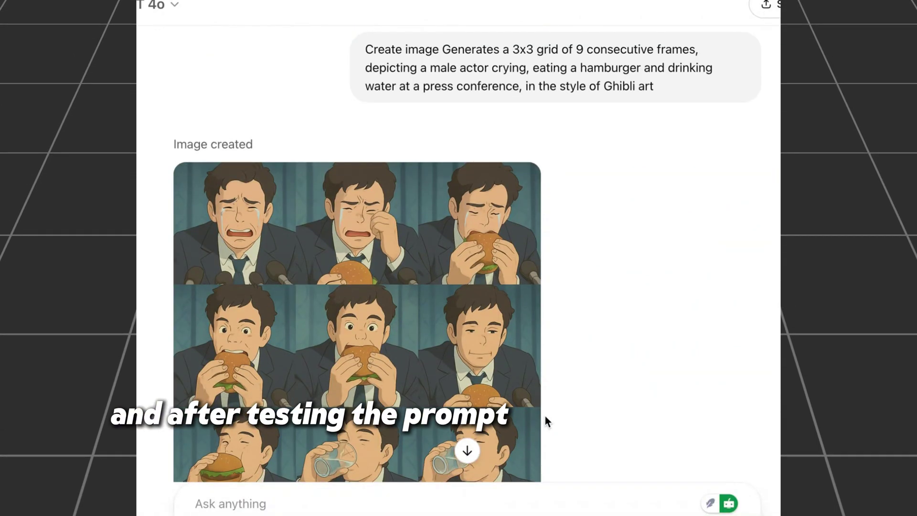
scroll(545, 414, down, 5)
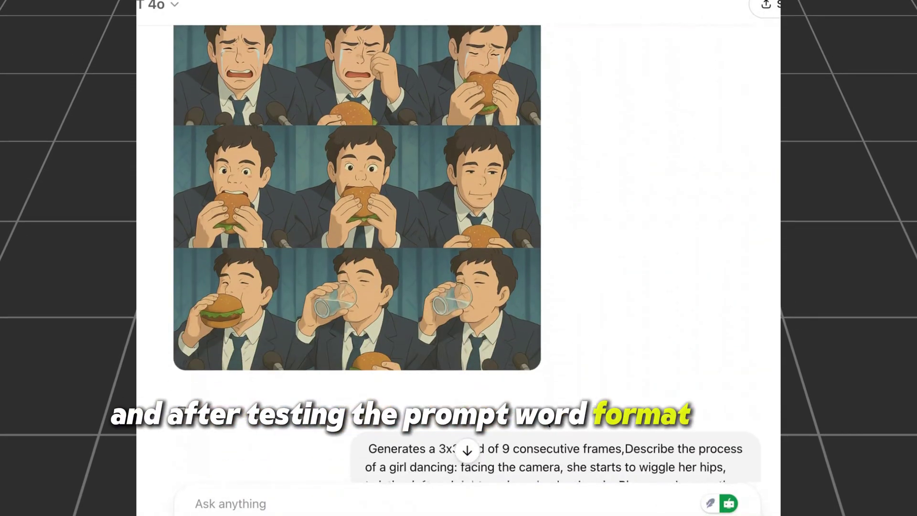
scroll(546, 420, down, 7)
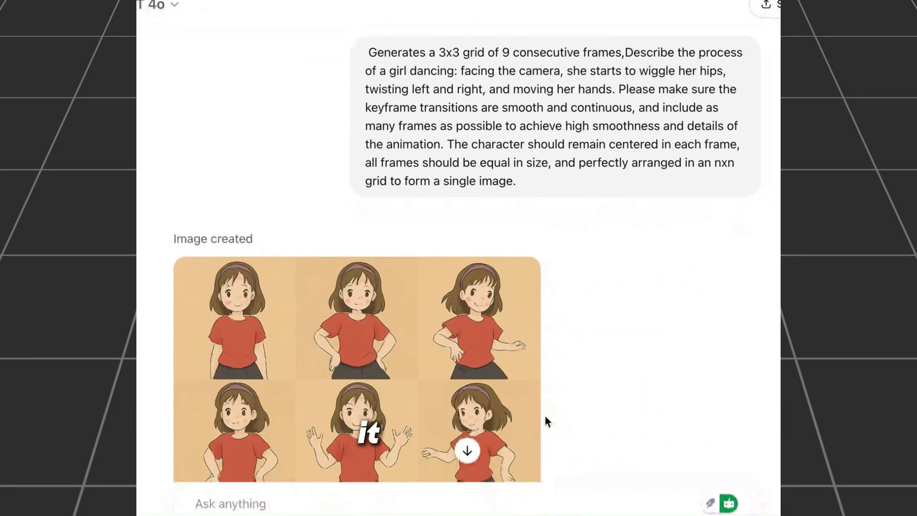
scroll(545, 417, down, 4)
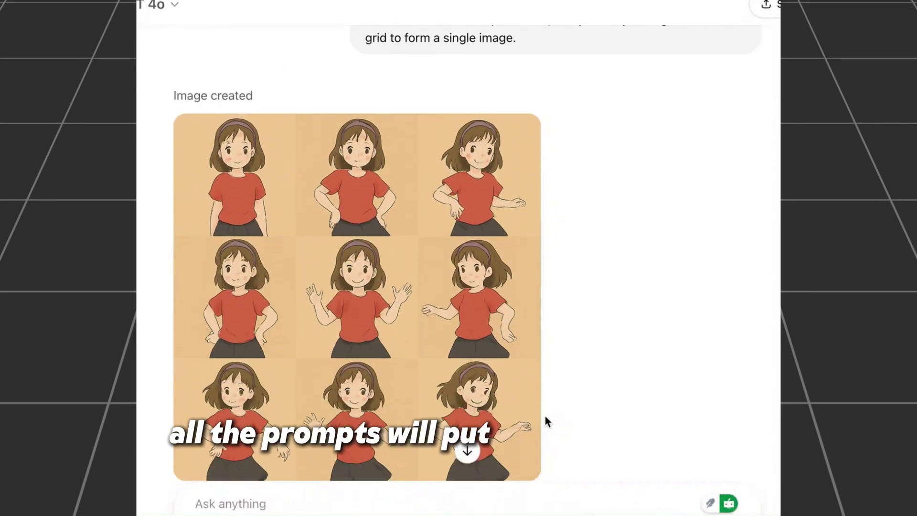
scroll(546, 419, up, 4)
scroll(546, 420, down, 8)
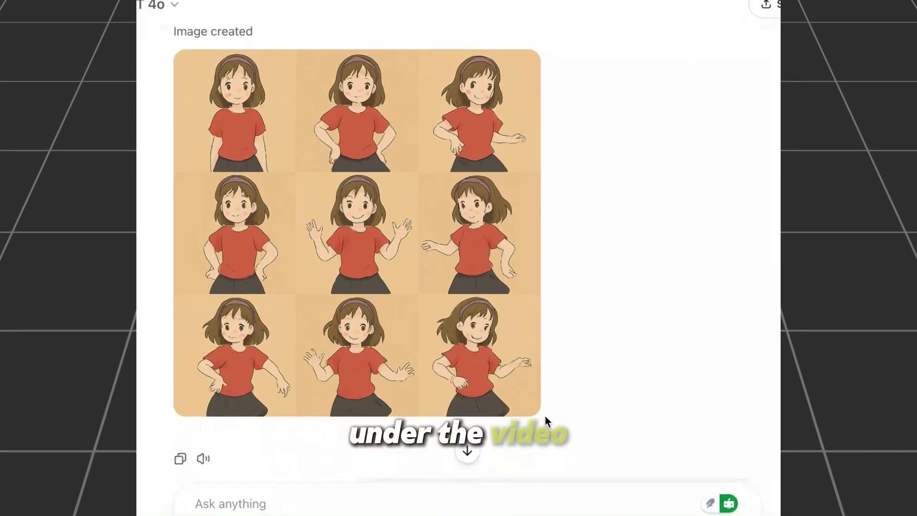
scroll(545, 417, down, 6)
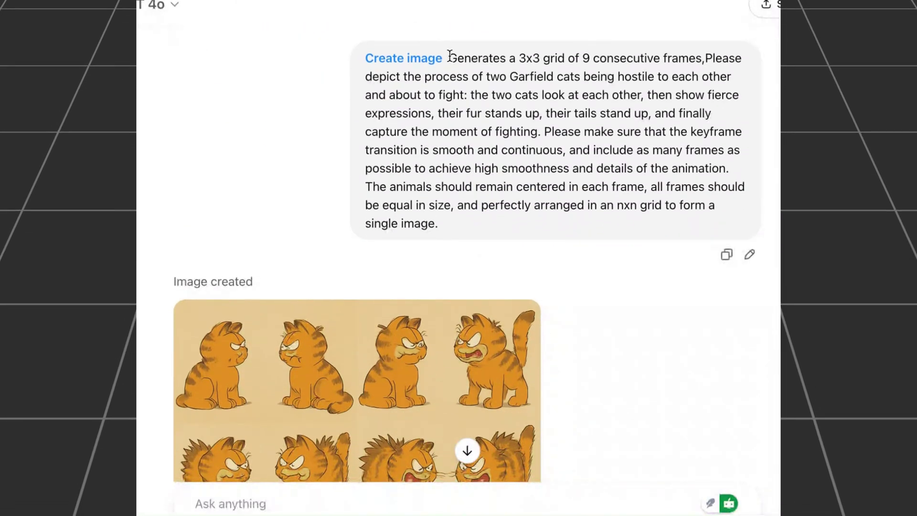
Look over the finished 3x3 grid of the girl turning her head and winking
click(652, 299)
scroll(652, 298, down, 10)
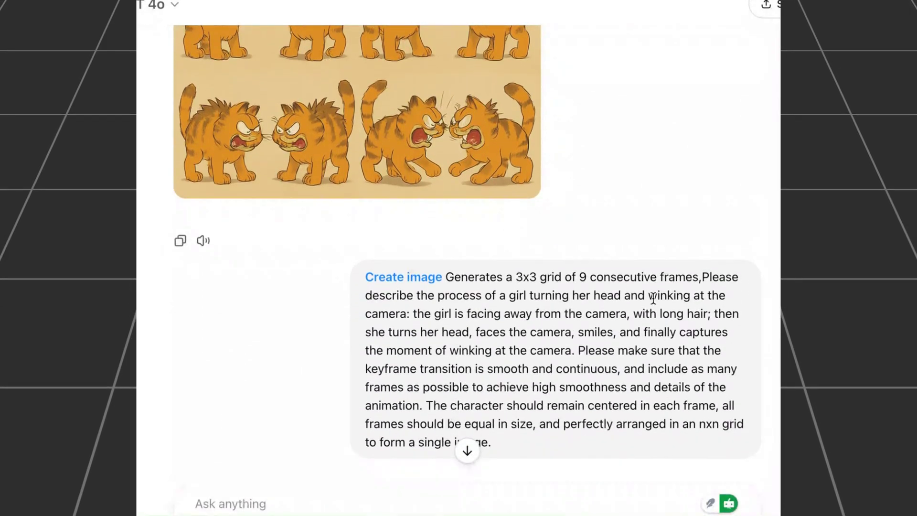
scroll(653, 298, down, 5)
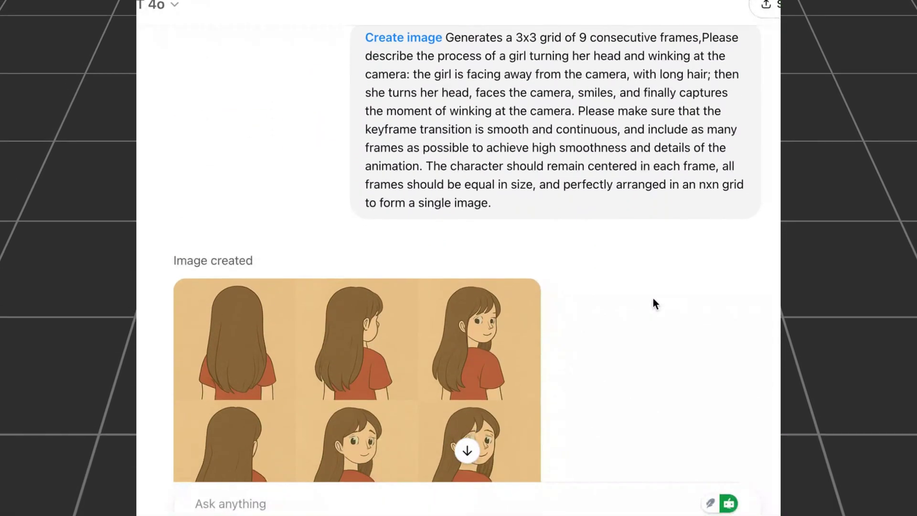
scroll(653, 298, down, 5)
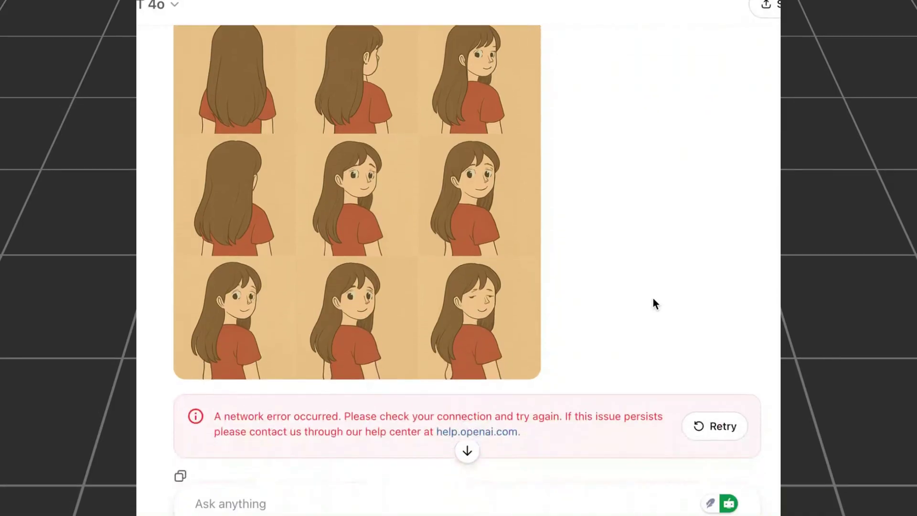
scroll(653, 299, up, 4)
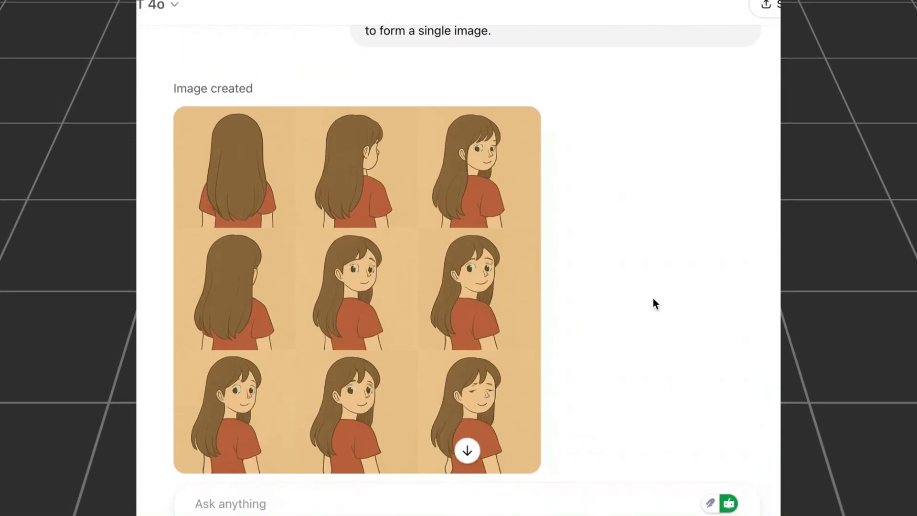
scroll(653, 298, down, 2)
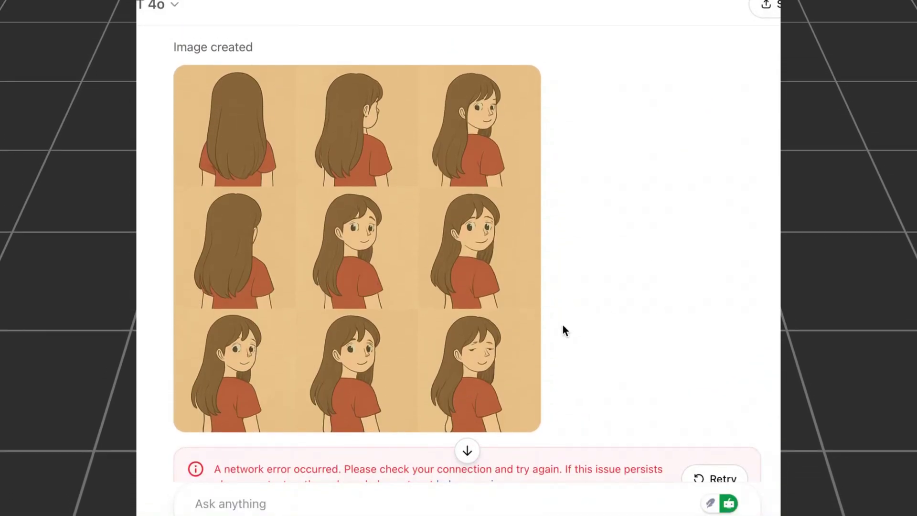
mouse_move(349, 314)
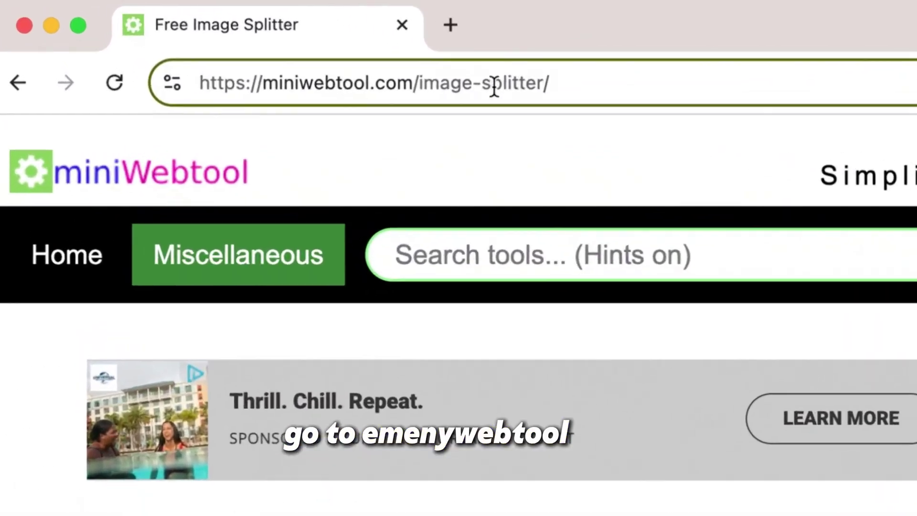
Load the grid PNG into miniwebtool.com/image-splitter and split it 3 by 3 into nine tiles
drag(549, 85, 466, 88)
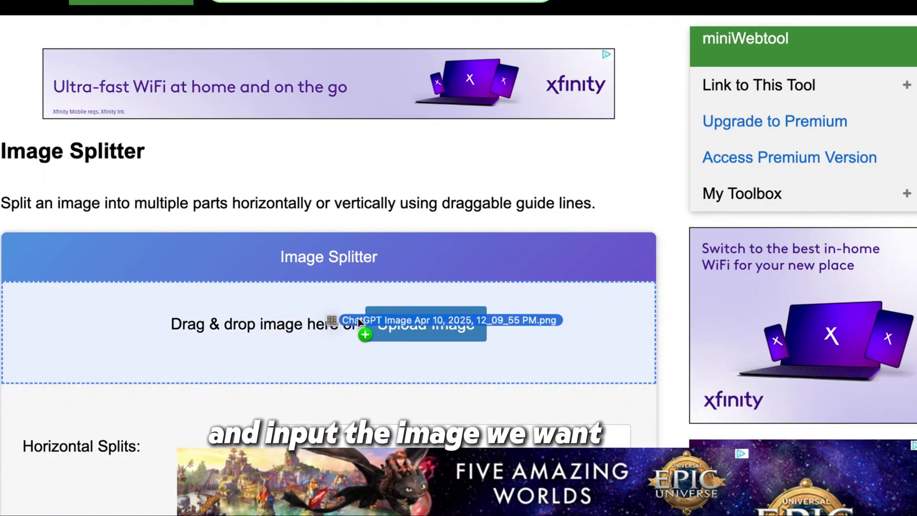
drag(357, 318, 349, 325)
scroll(530, 195, down, 6)
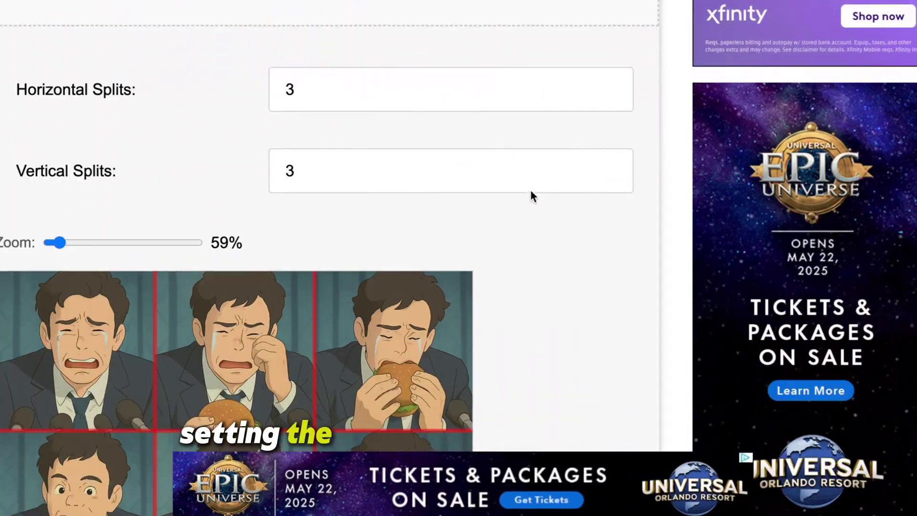
scroll(530, 194, up, 4)
scroll(530, 194, down, 6)
scroll(439, 206, down, 1)
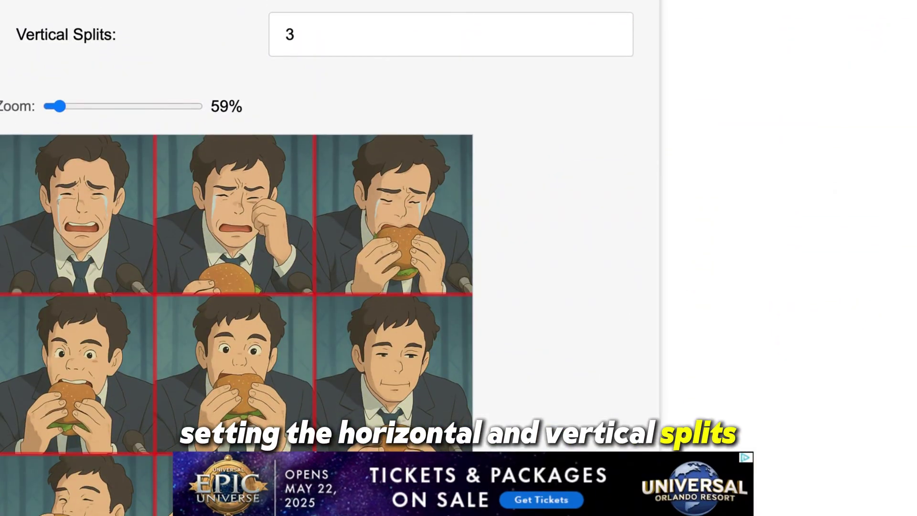
drag(42, 21, 140, 42)
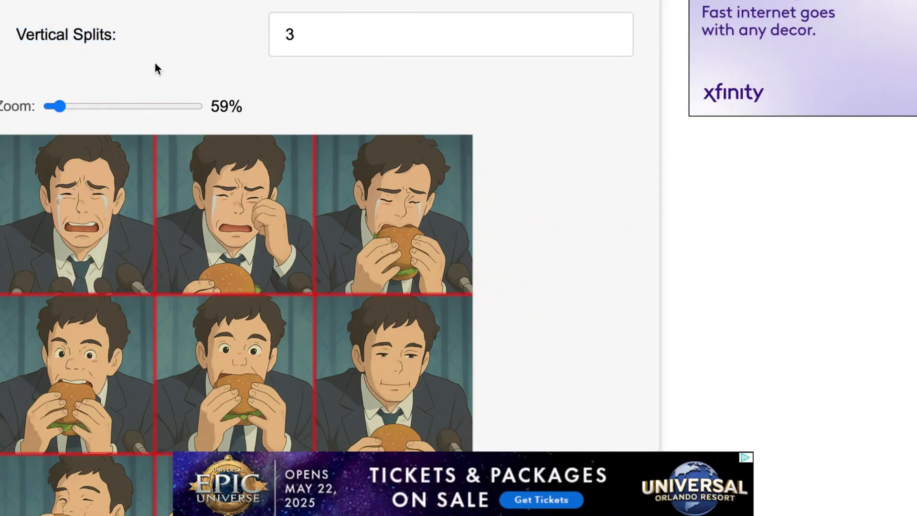
scroll(217, 134, down, 5)
click(67, 415)
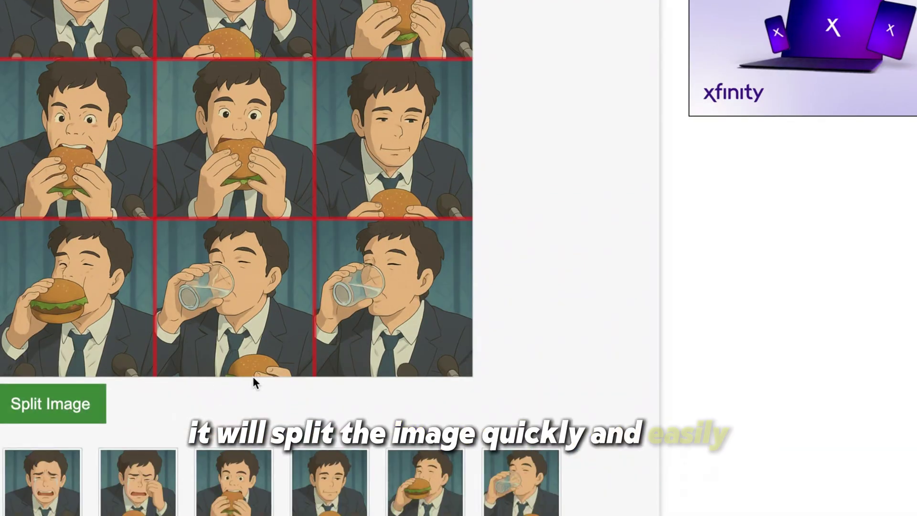
Split the girl grid into nine separate tiles as well
scroll(244, 383, down, 7)
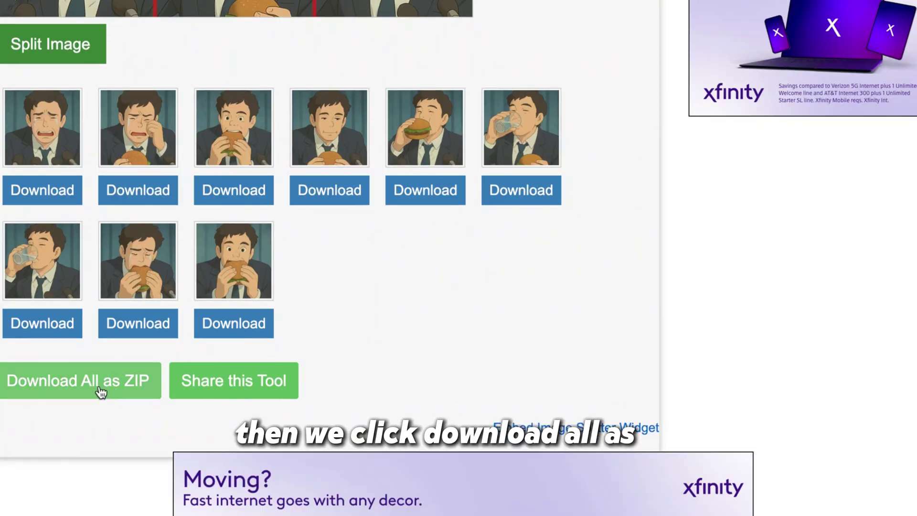
scroll(477, 168, up, 15)
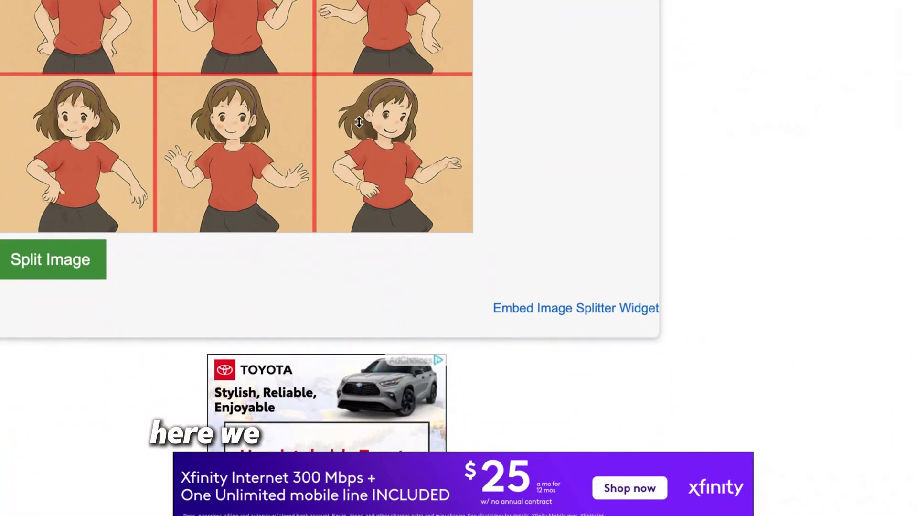
scroll(62, 258, down, 1)
click(61, 258)
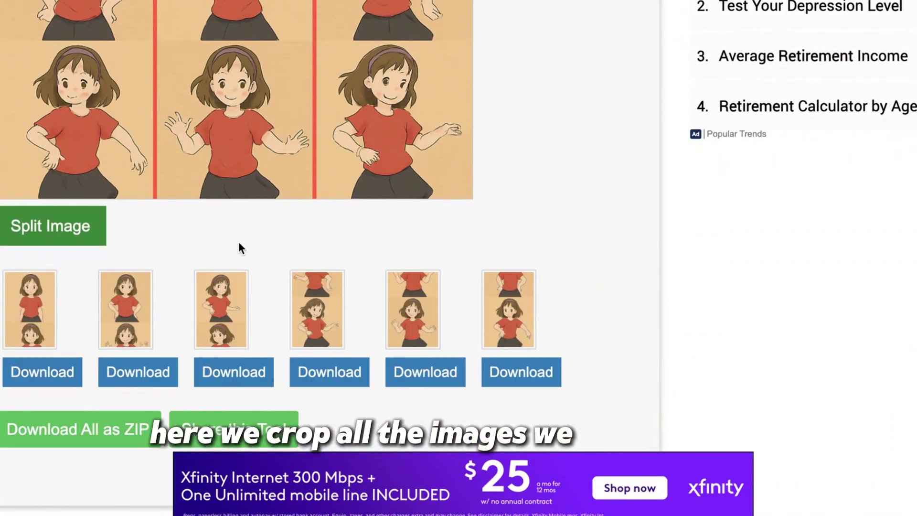
scroll(238, 248, down, 1)
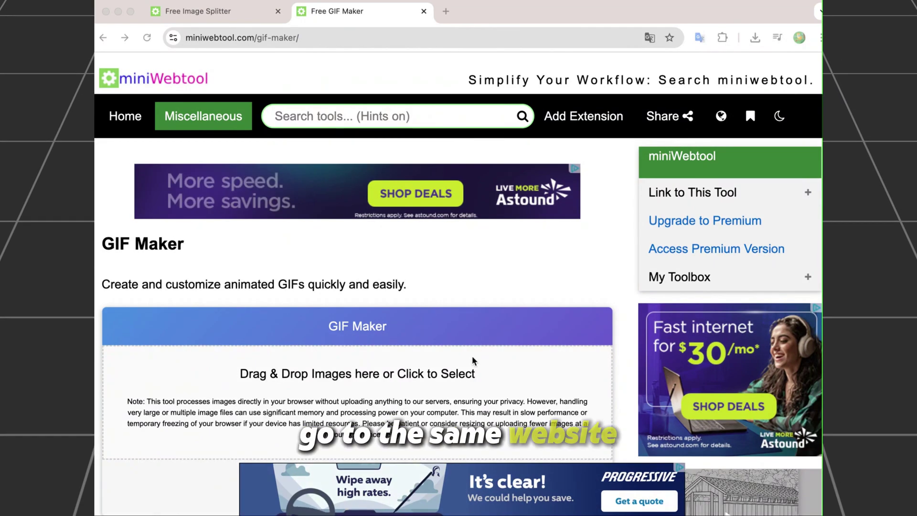
Add all nine split frame PNGs to the miniWebtool GIF Maker
scroll(481, 358, down, 3)
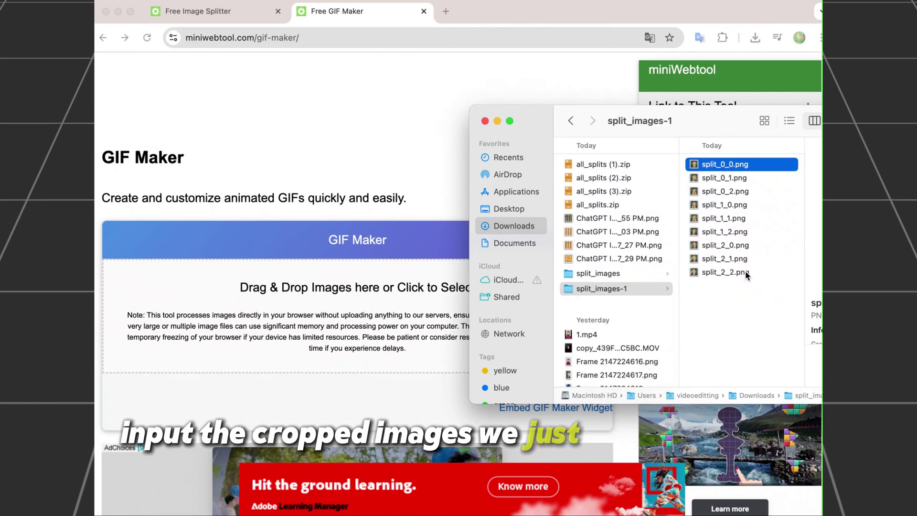
shift+click(744, 273)
drag(544, 258, 306, 290)
scroll(380, 286, down, 6)
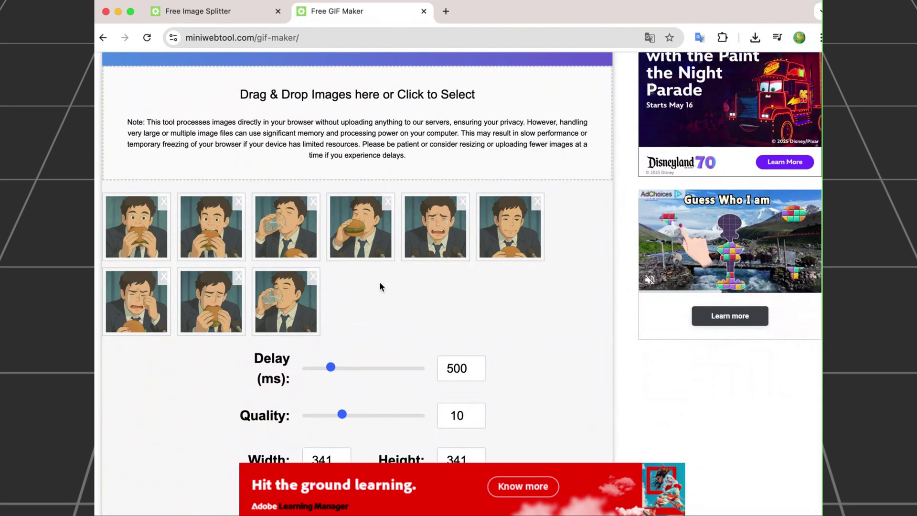
scroll(381, 286, down, 1)
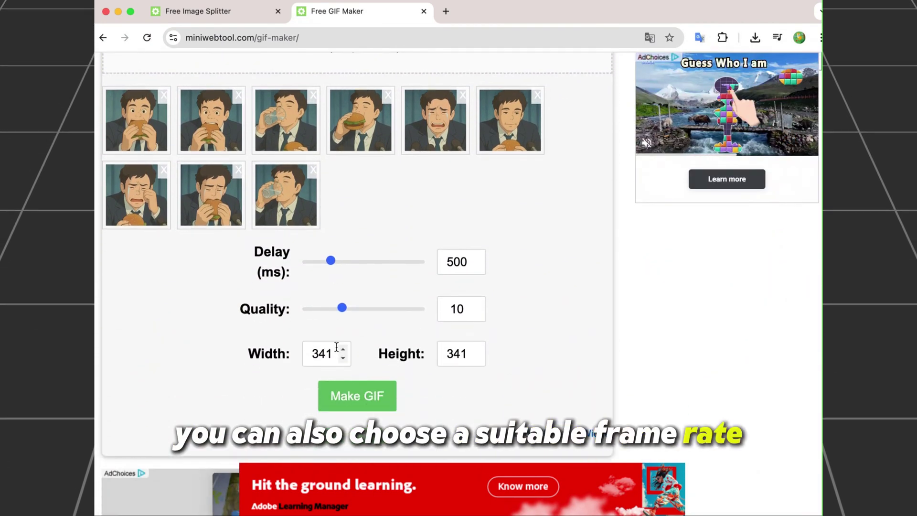
scroll(422, 291, down, 2)
Make the GIF at 500 ms delay and download it as animated.gif
click(386, 325)
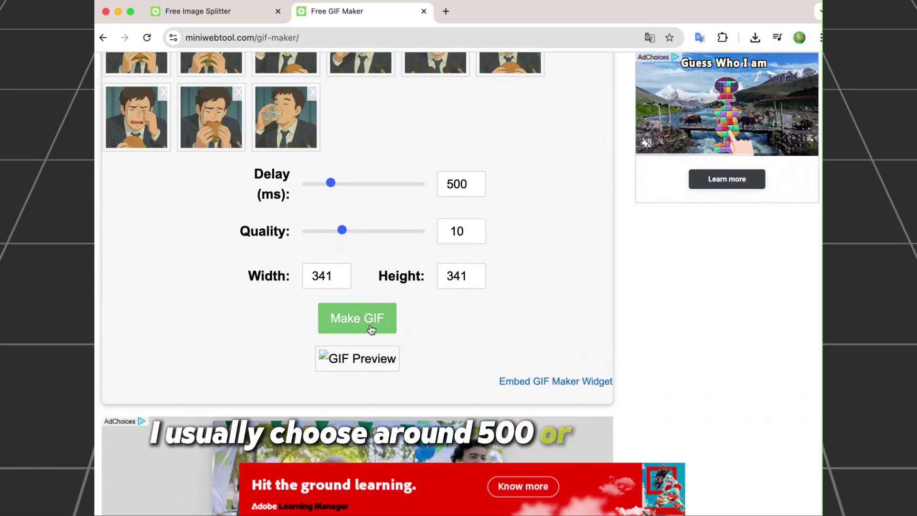
scroll(353, 344, down, 4)
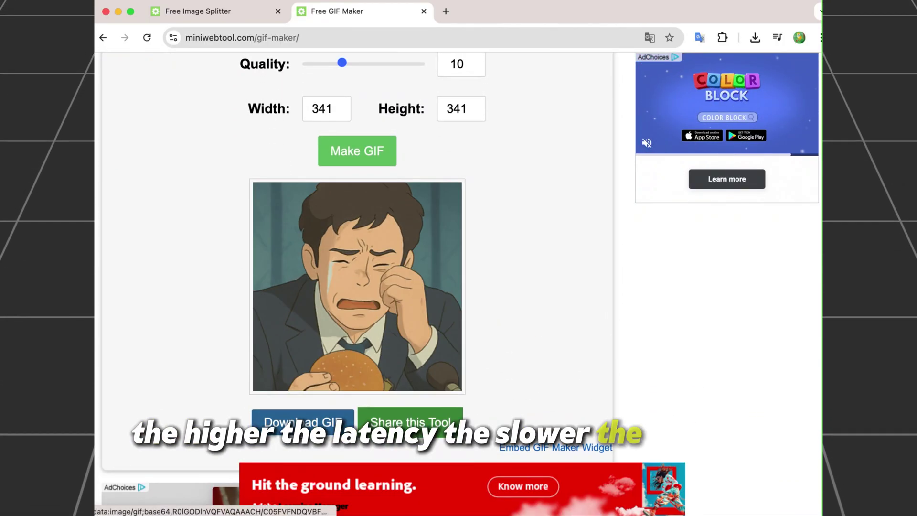
click(303, 420)
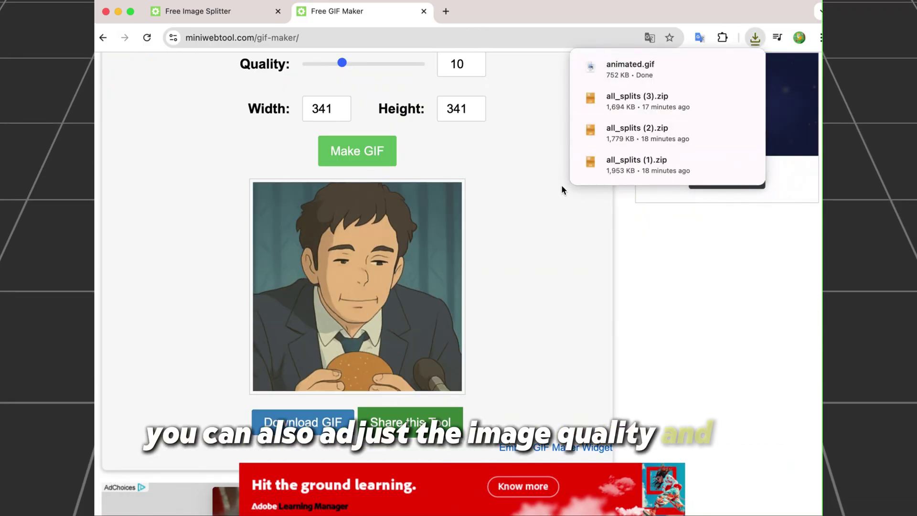
scroll(560, 185, up, 10)
scroll(564, 191, down, 5)
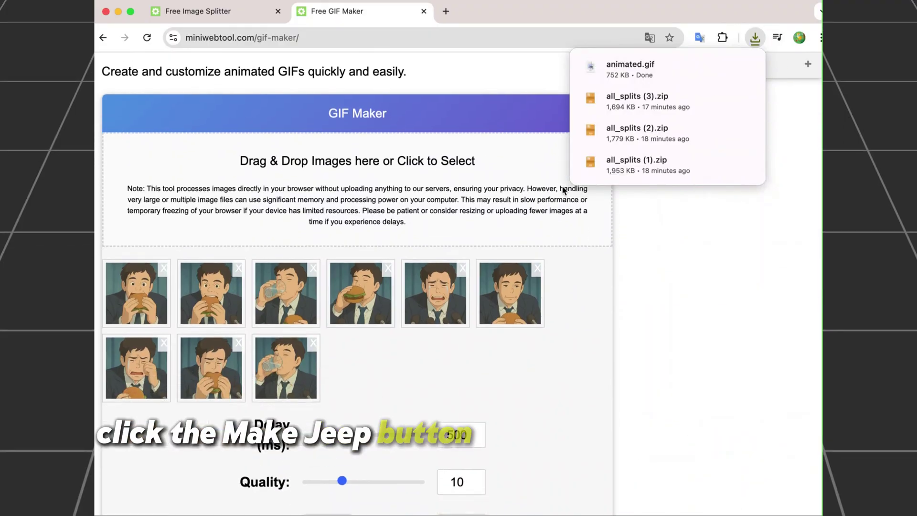
scroll(563, 189, up, 4)
scroll(562, 187, down, 10)
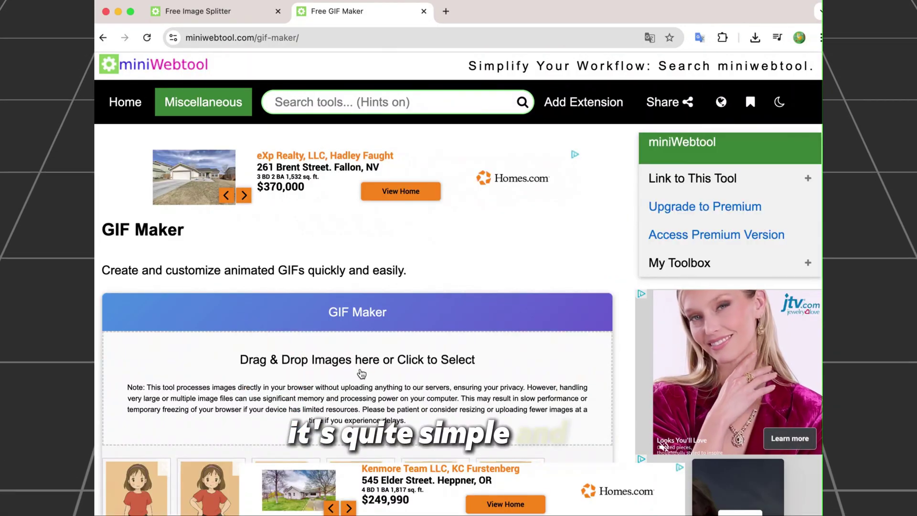
scroll(360, 369, down, 6)
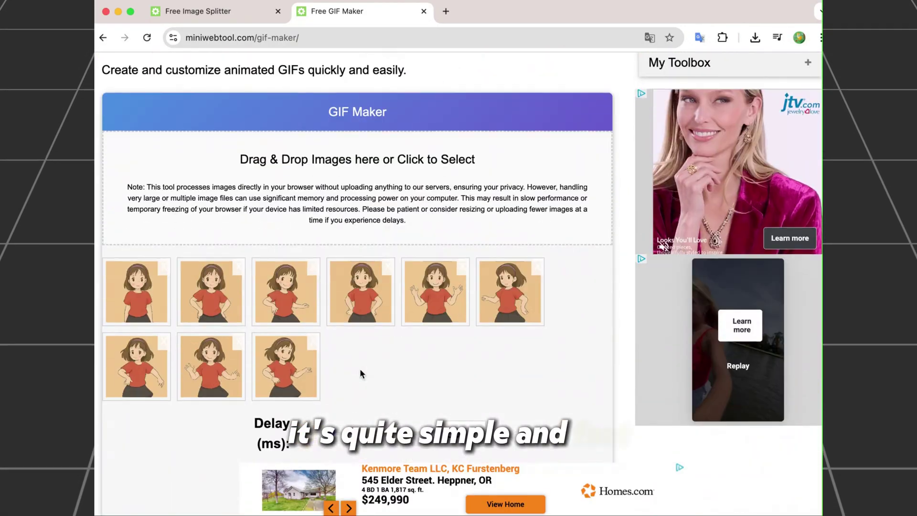